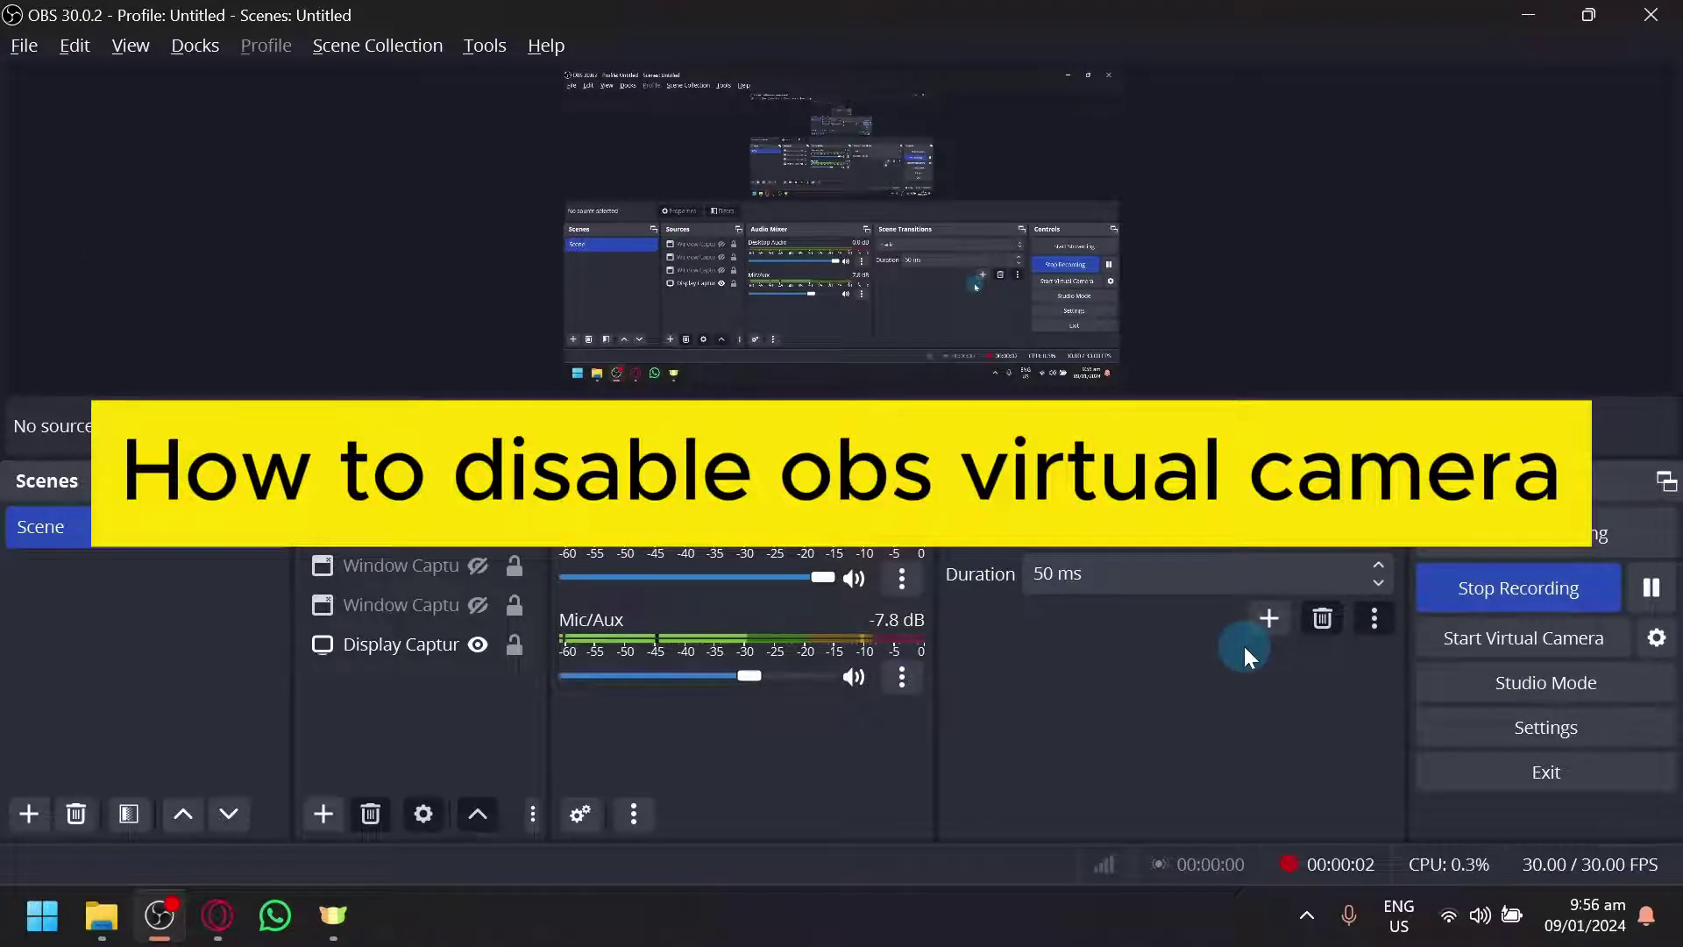
# Open the Virtual Camera settings and close them again without changing anything
pyautogui.click(1658, 639)
pyautogui.click(1068, 291)
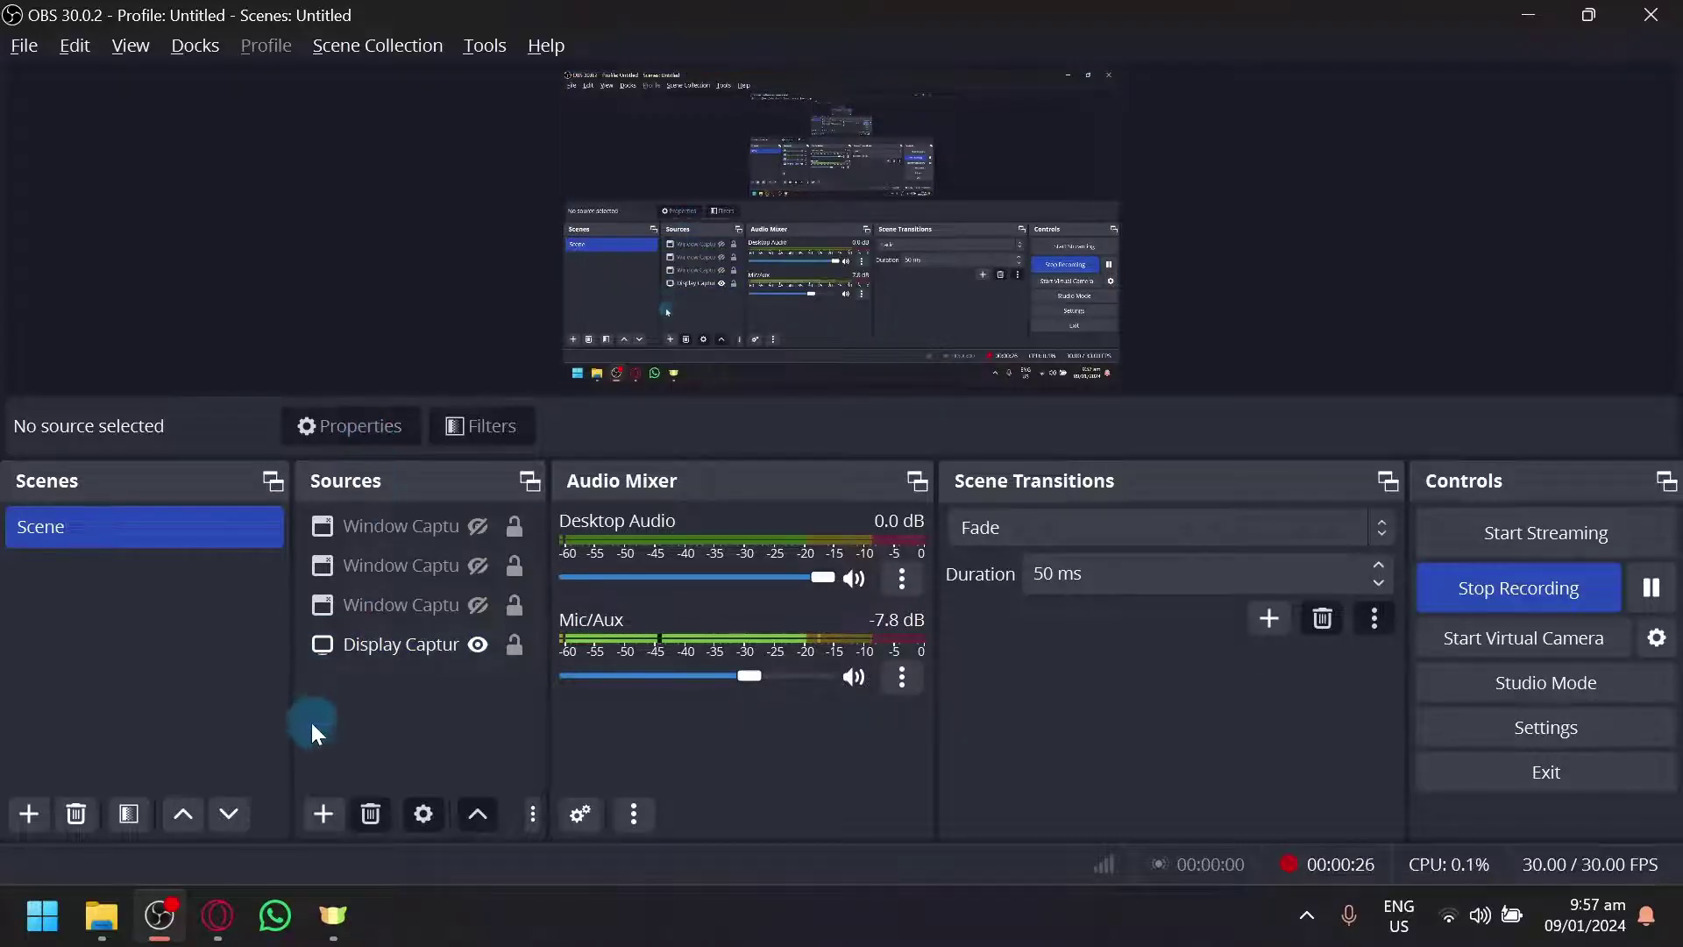
# Create a new Video Capture Device source with OBS Virtual Camera as its device
pyautogui.click(324, 815)
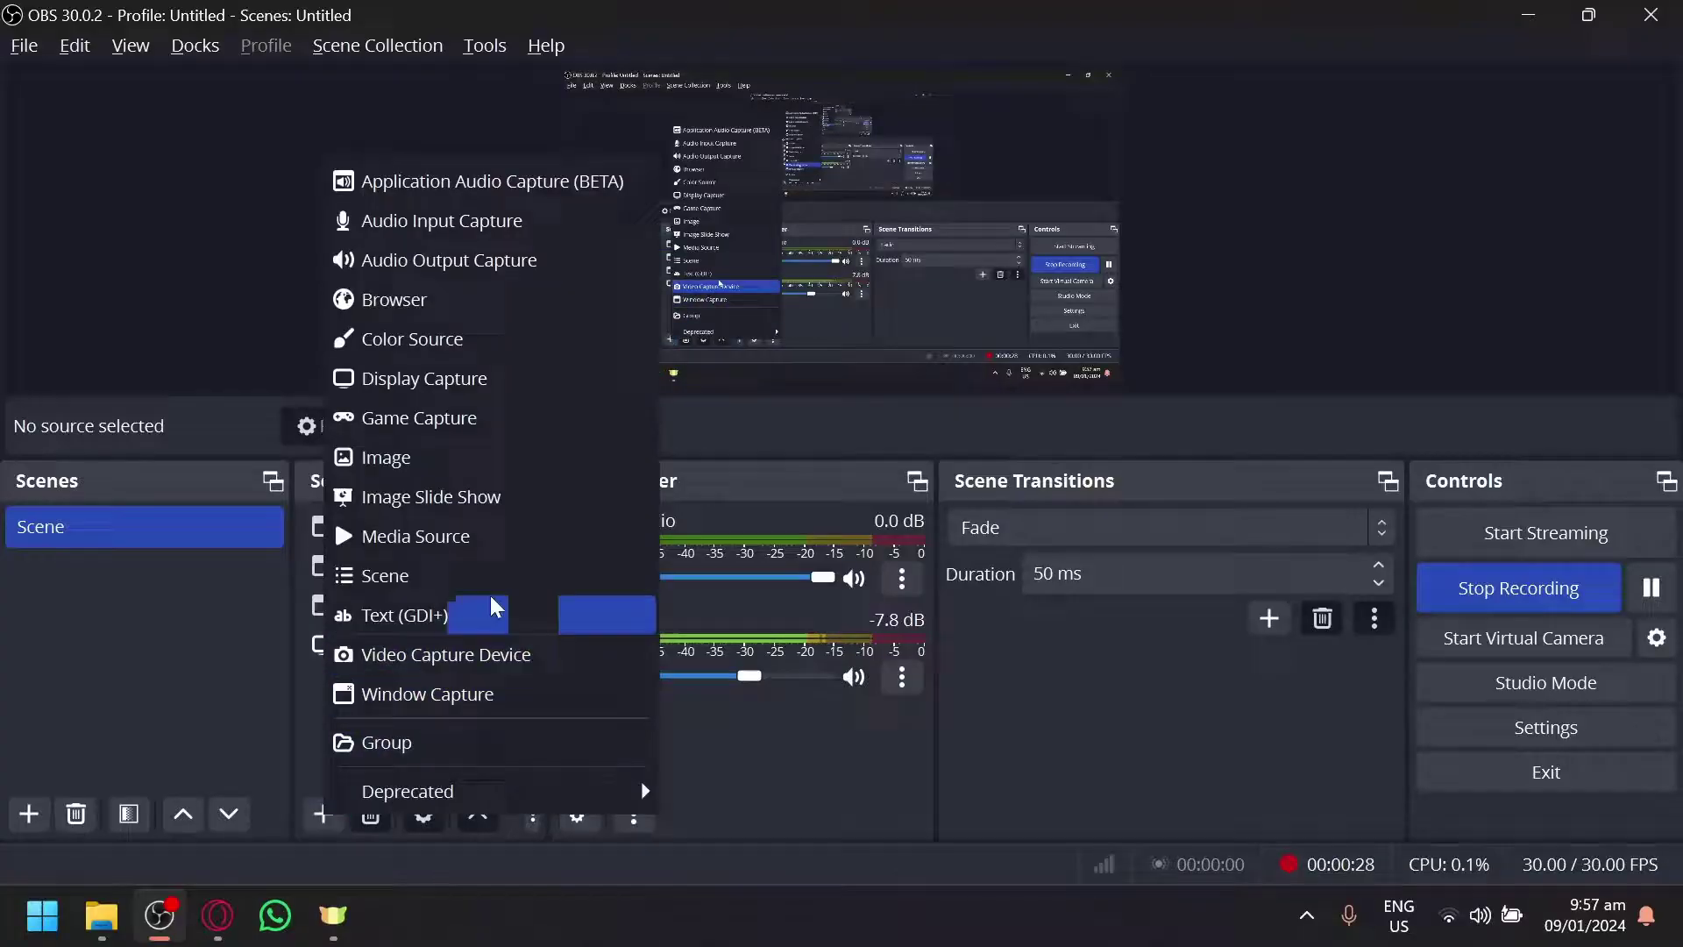
pyautogui.click(485, 661)
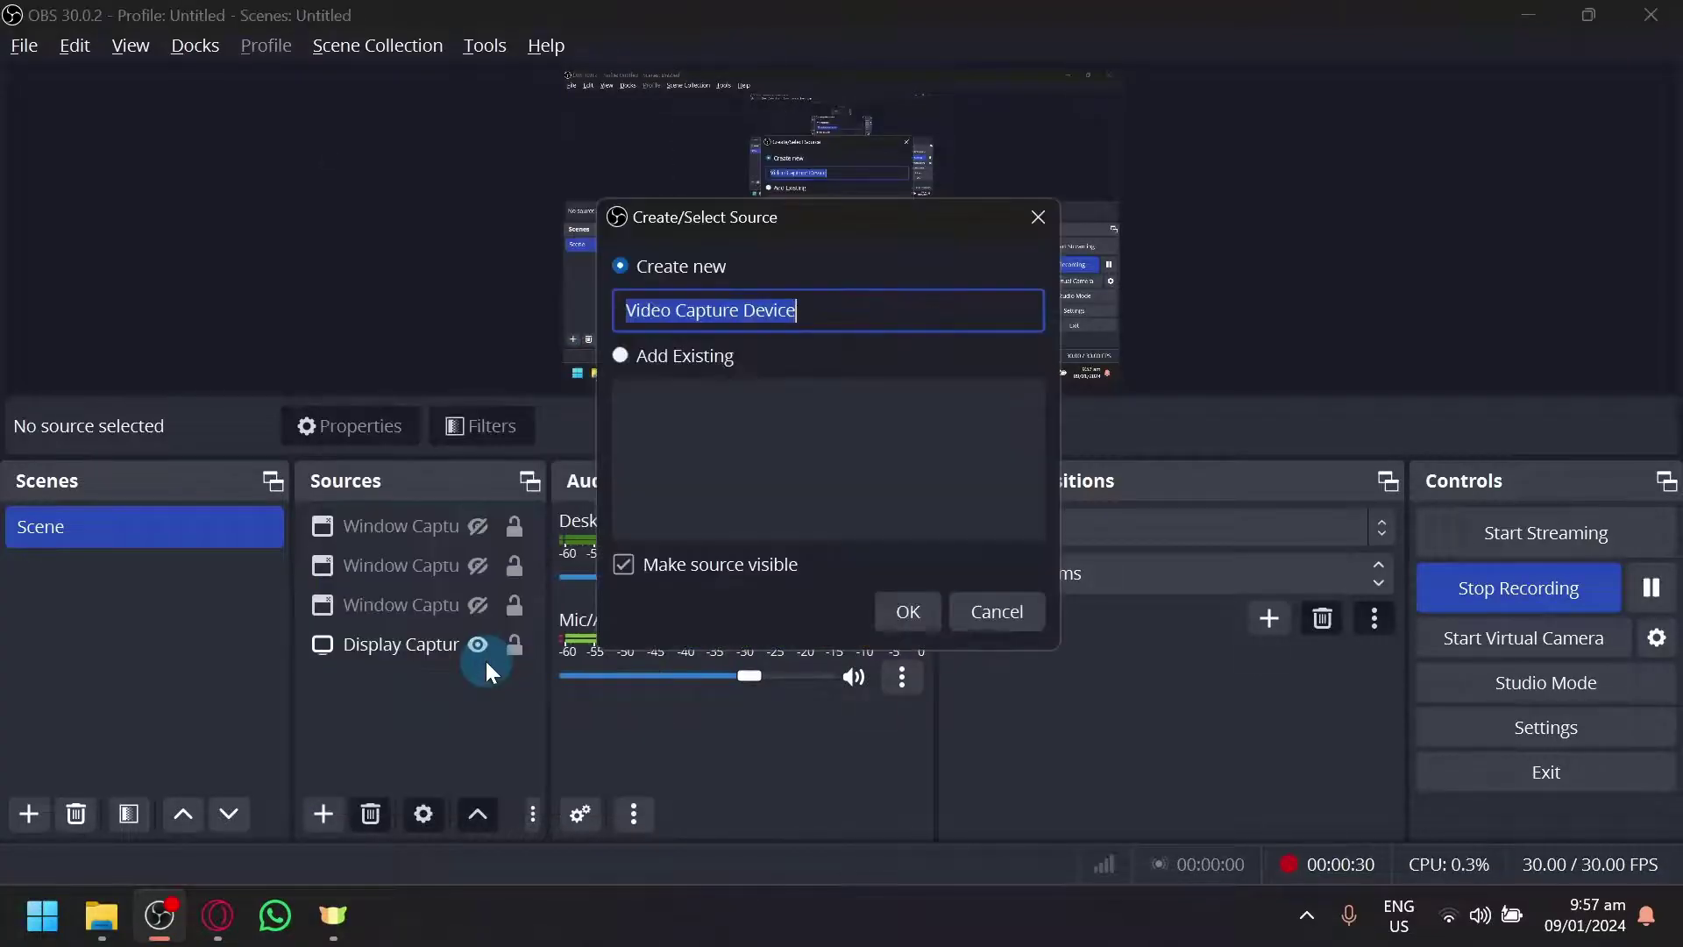
pyautogui.click(923, 608)
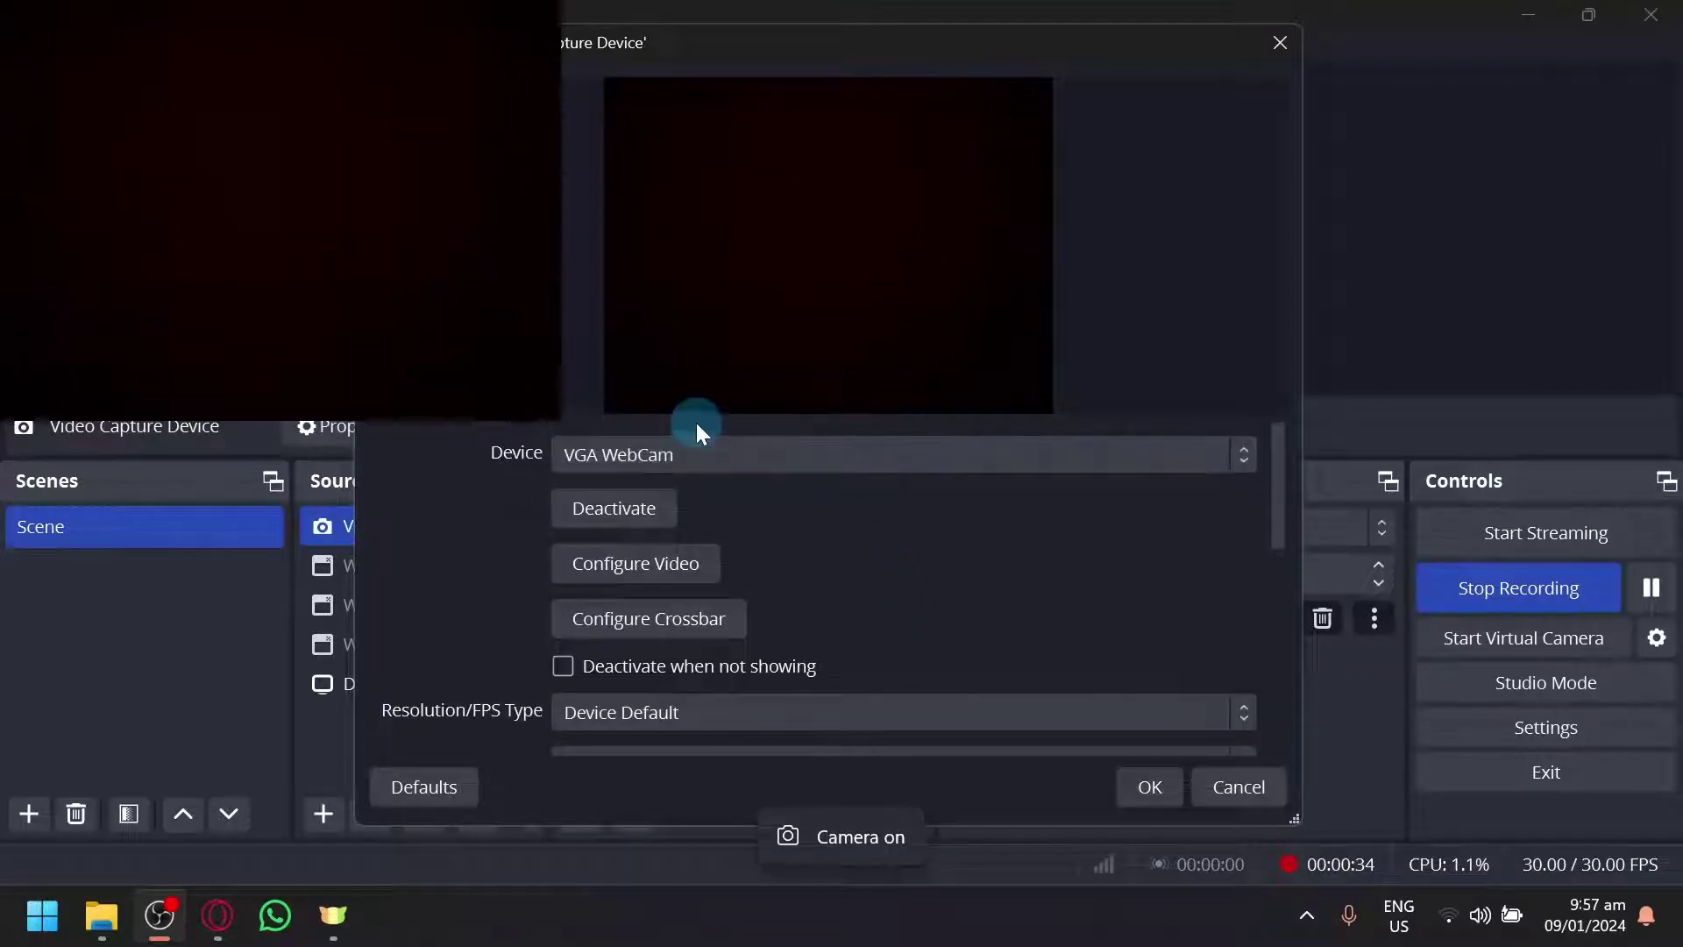
pyautogui.click(719, 451)
pyautogui.click(732, 514)
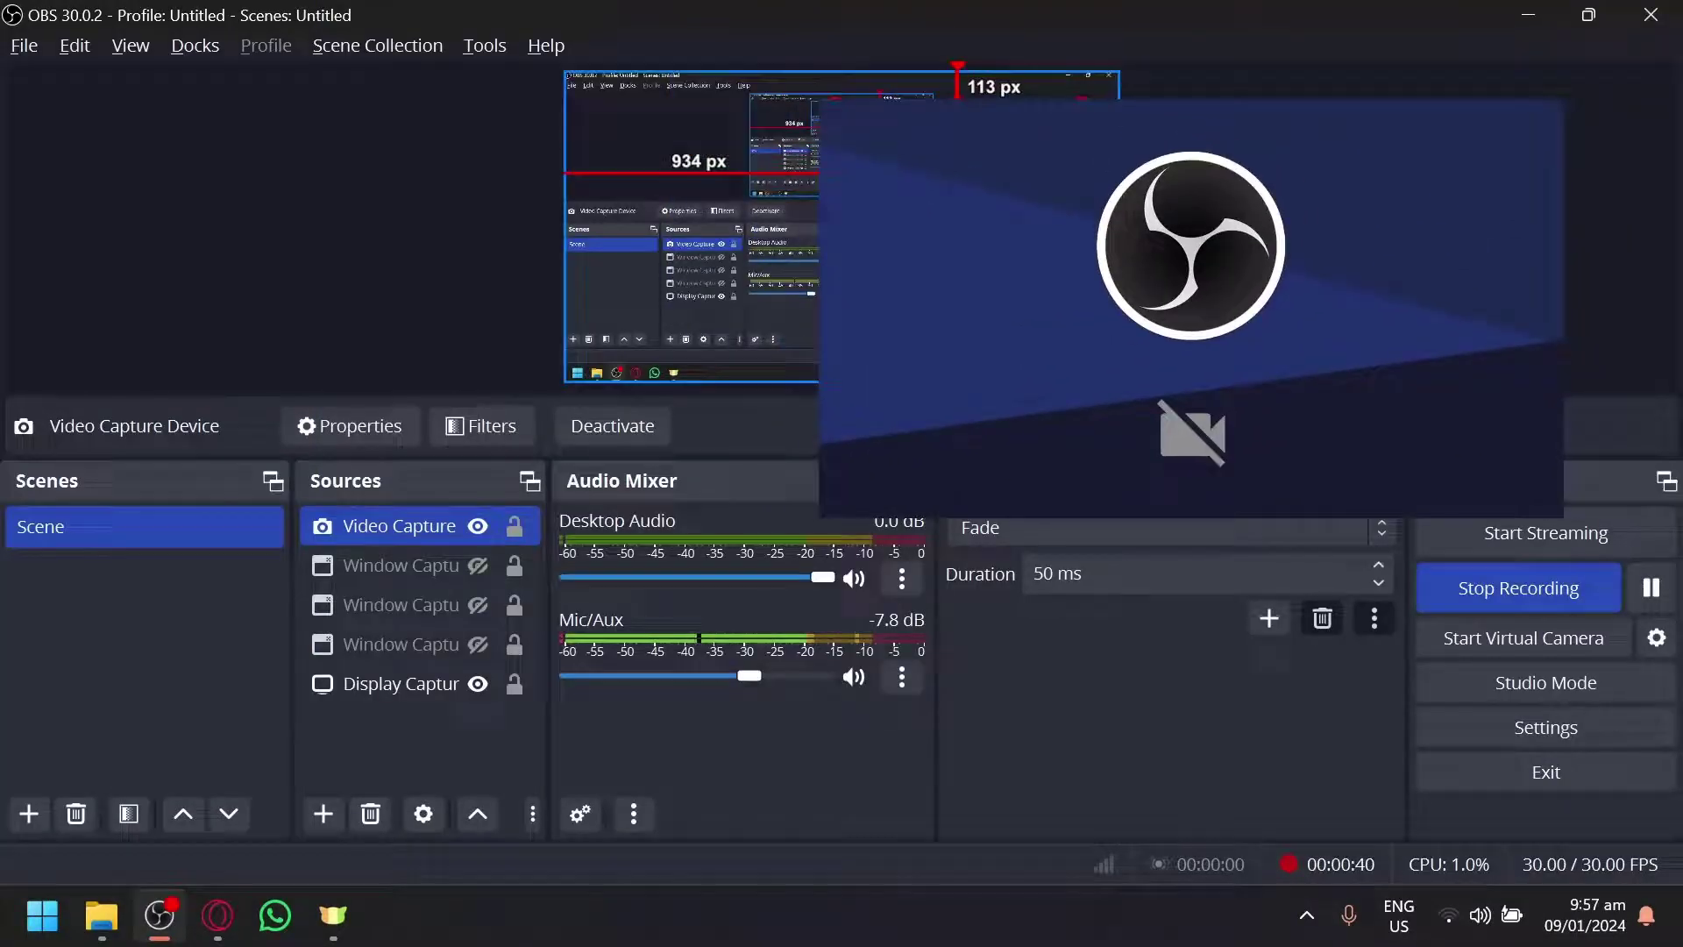
# Resize the camera feed into the top-right corner, then hide the Video Capture Device source
pyautogui.moveTo(982, 185); pyautogui.dragTo(1043, 169)
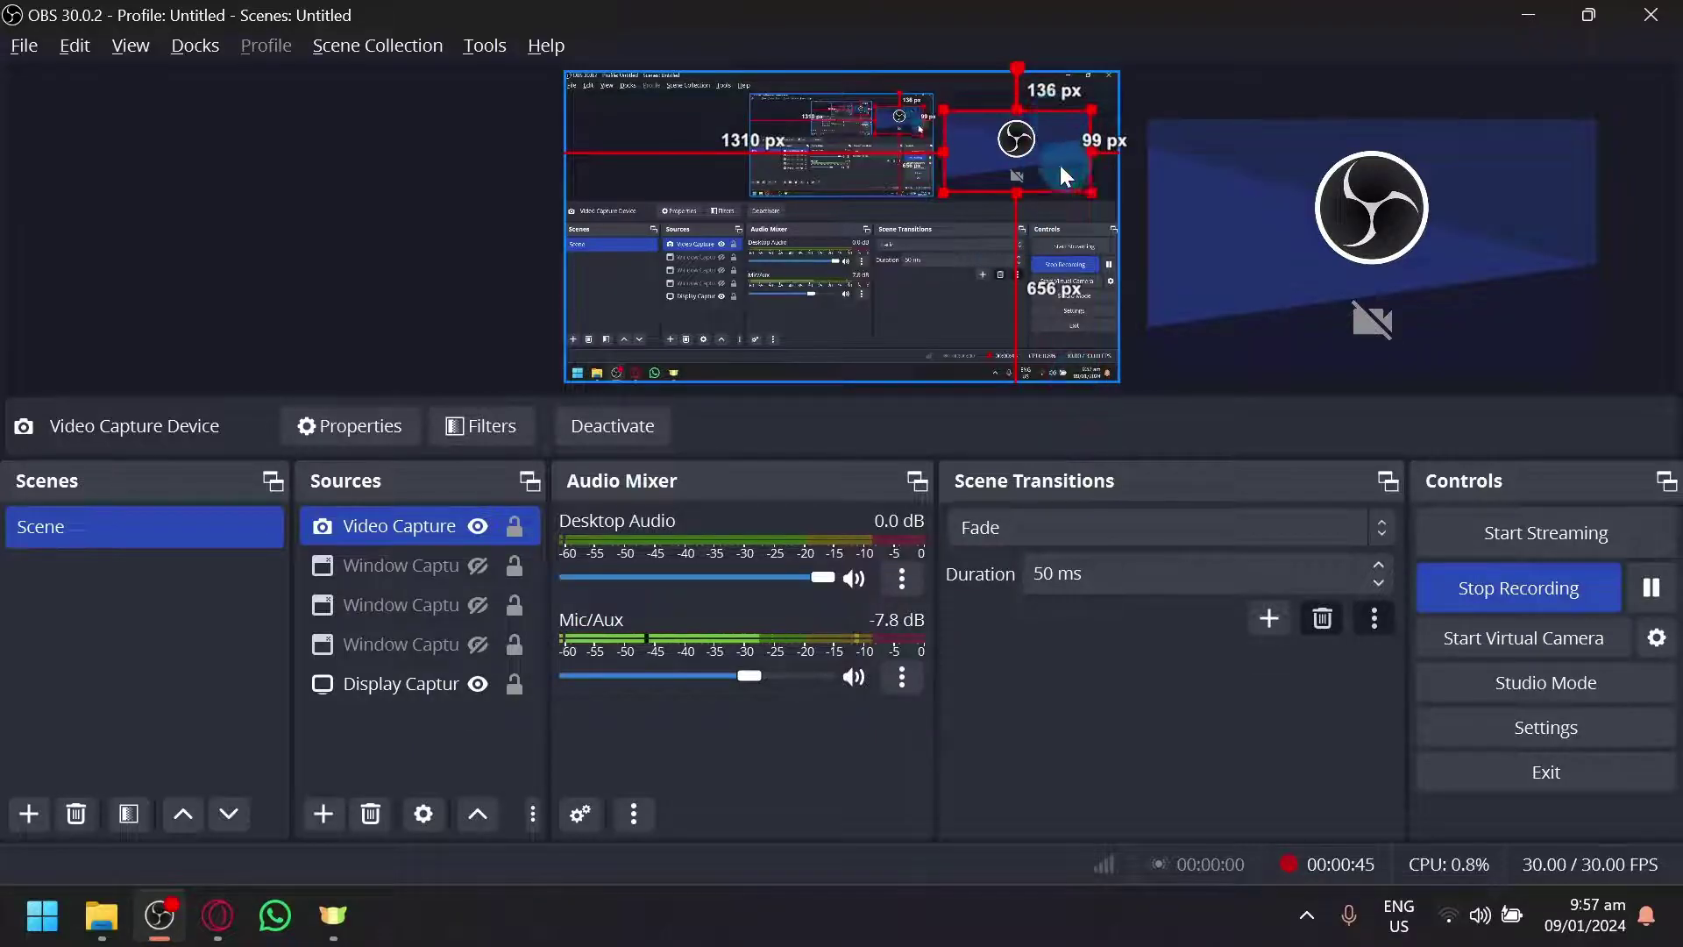
pyautogui.click(477, 527)
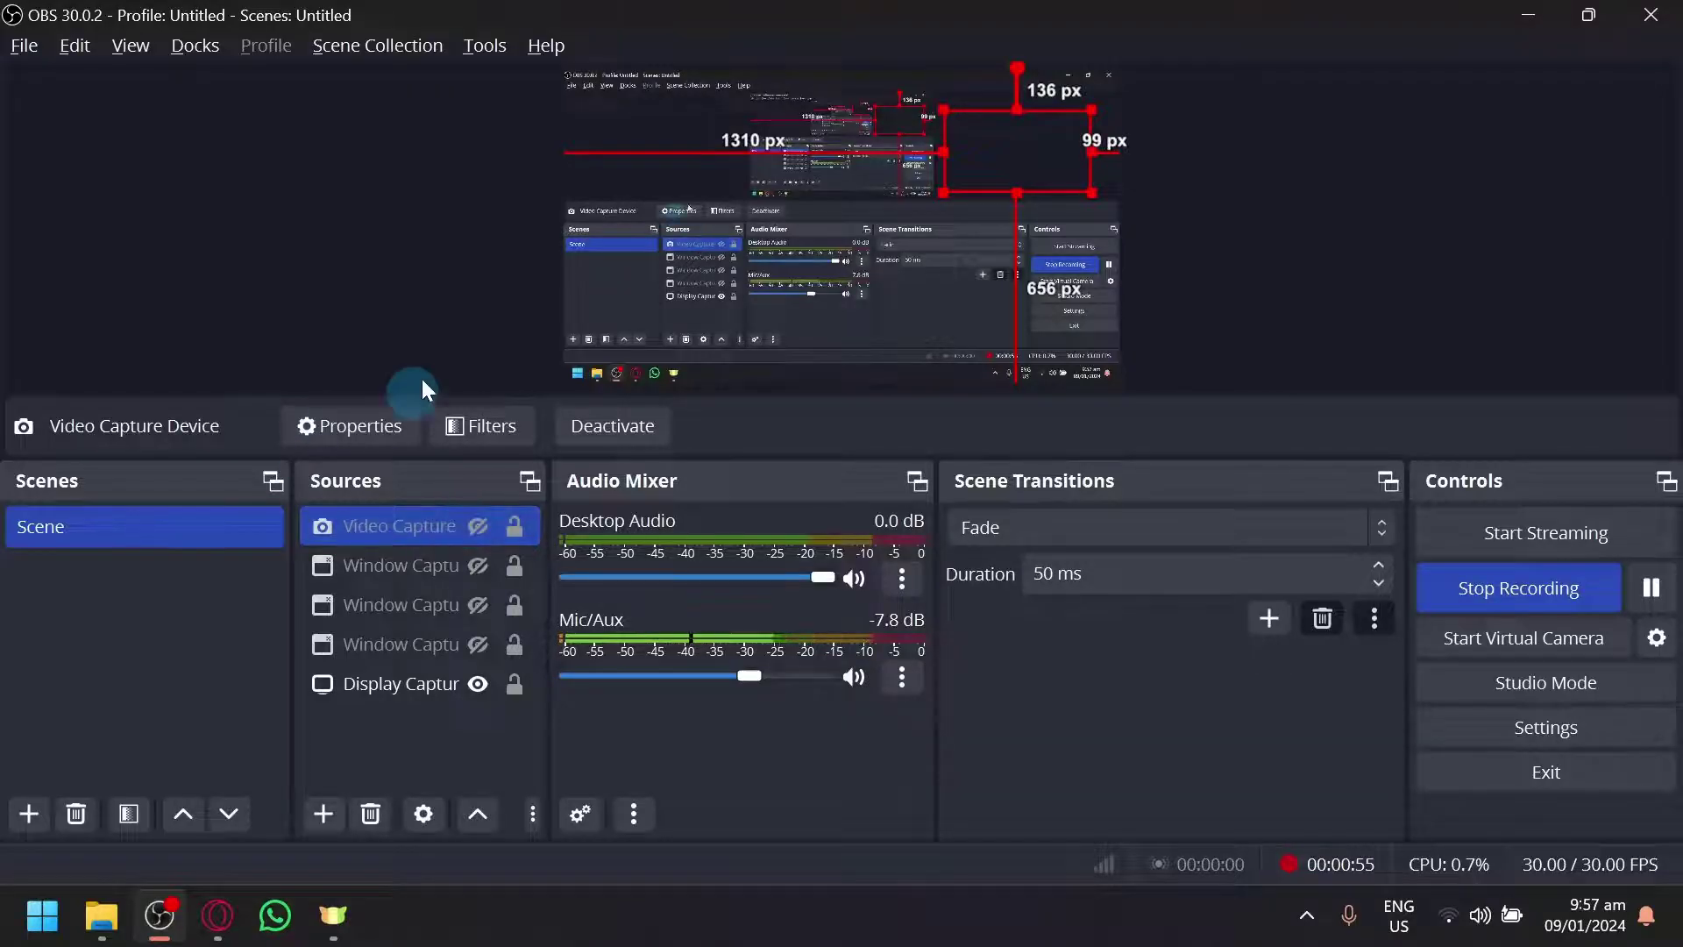
# Delete the Video Capture Device source, confirming the removal
pyautogui.click(369, 813)
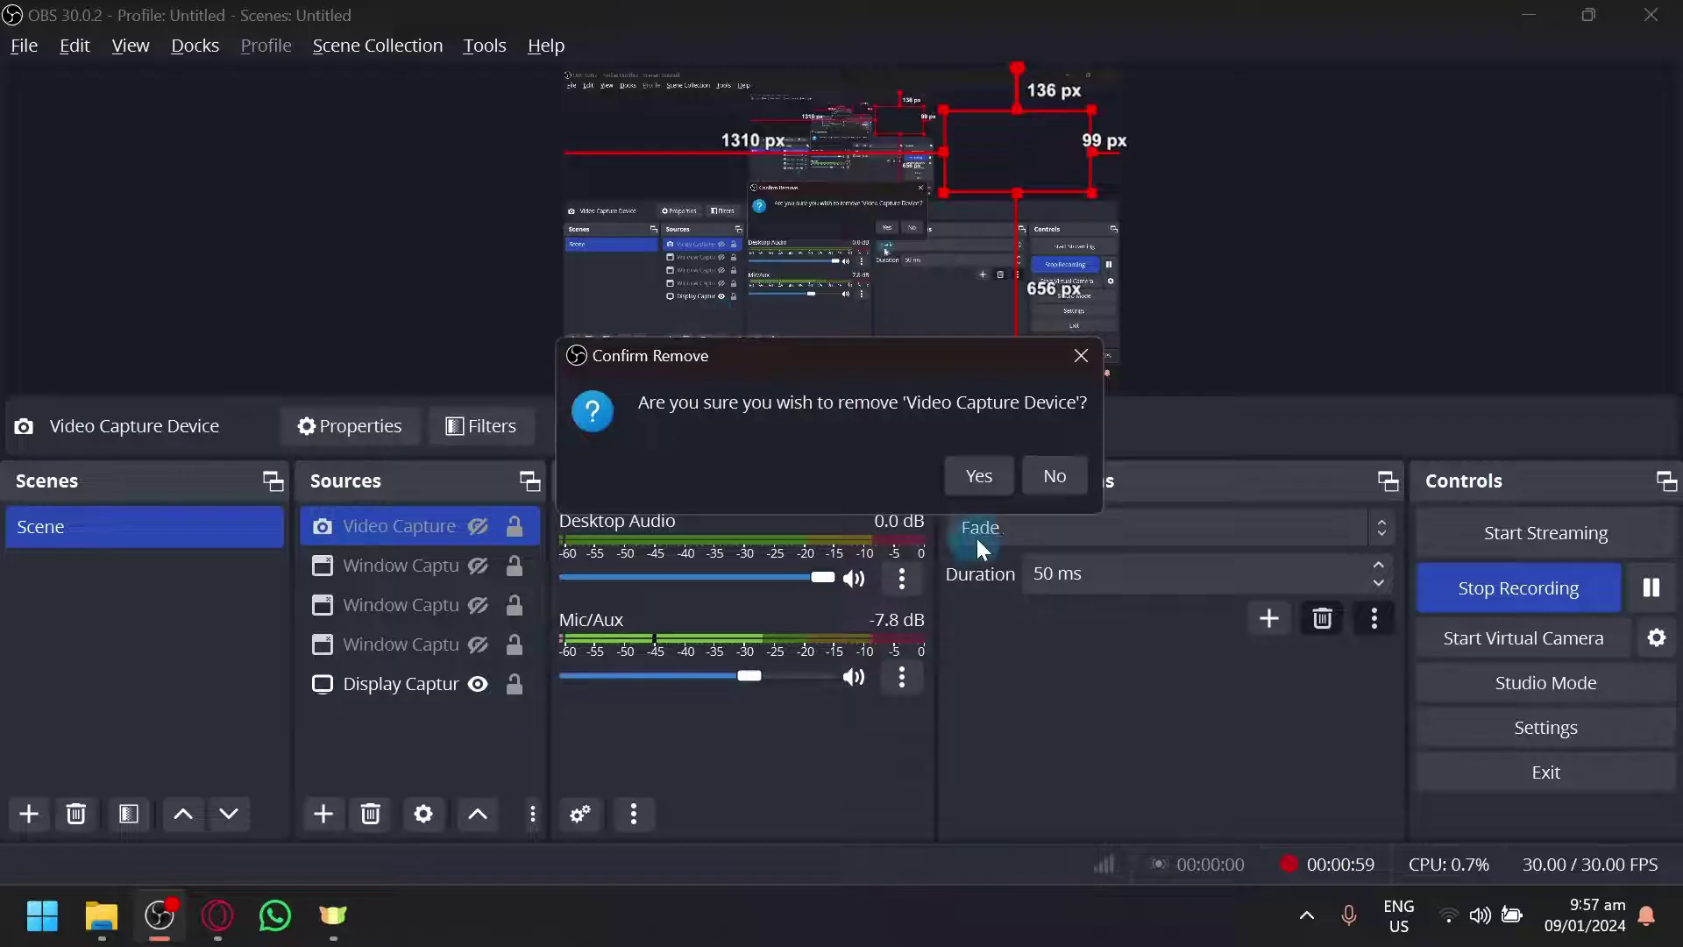
pyautogui.click(980, 474)
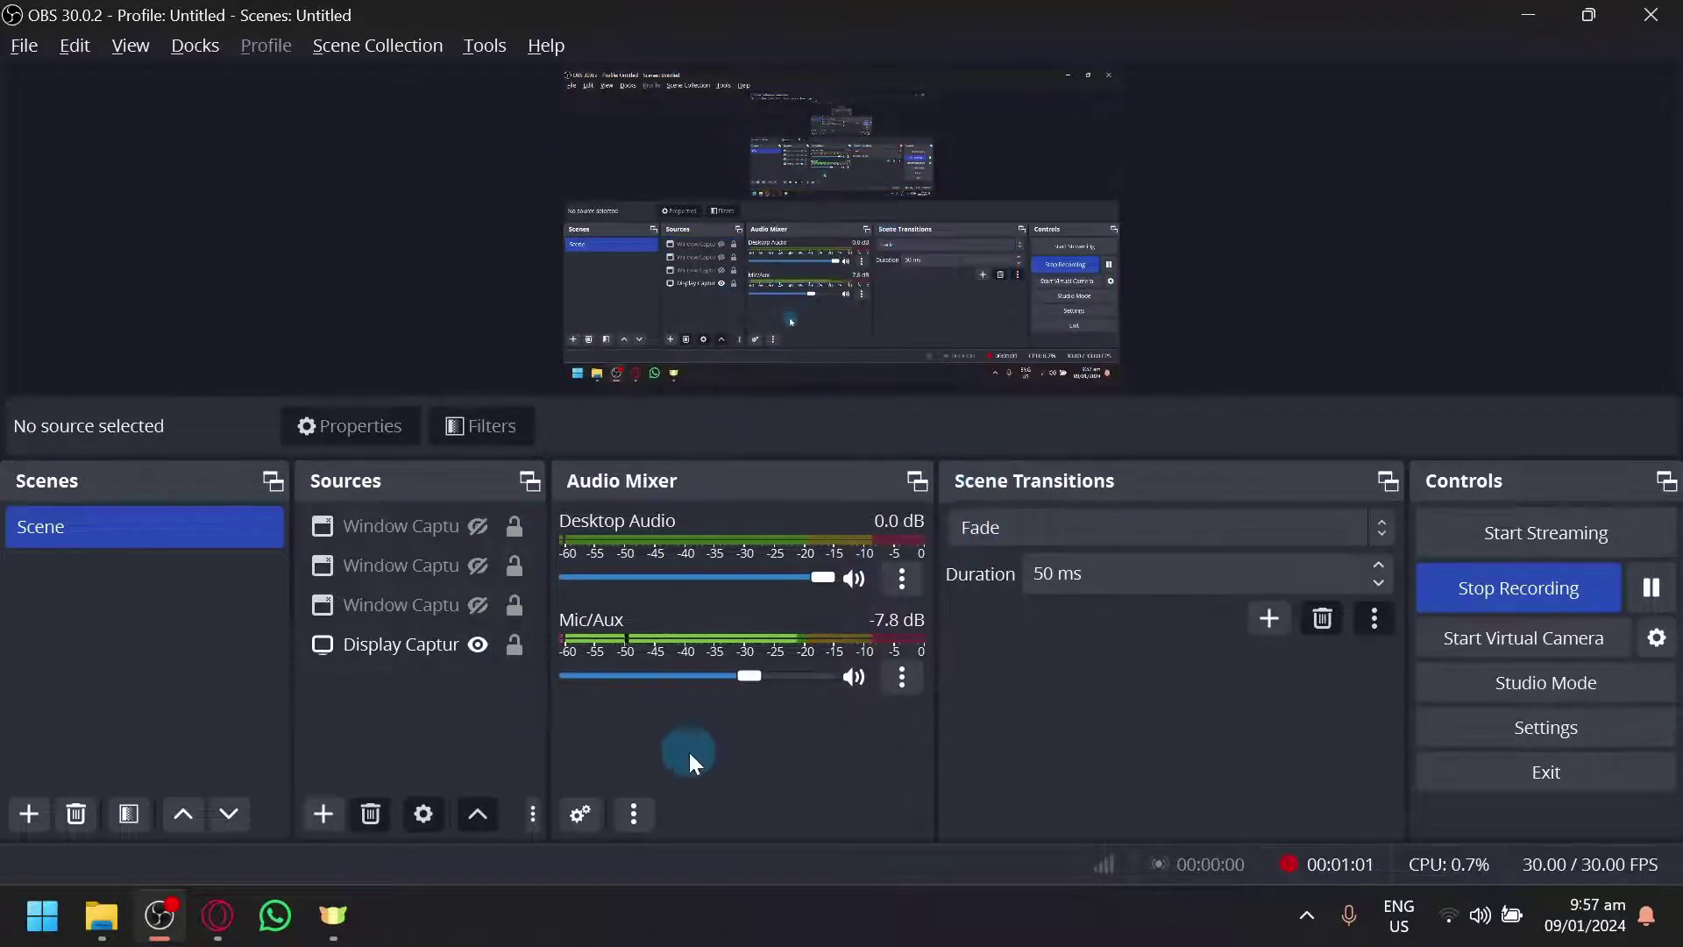